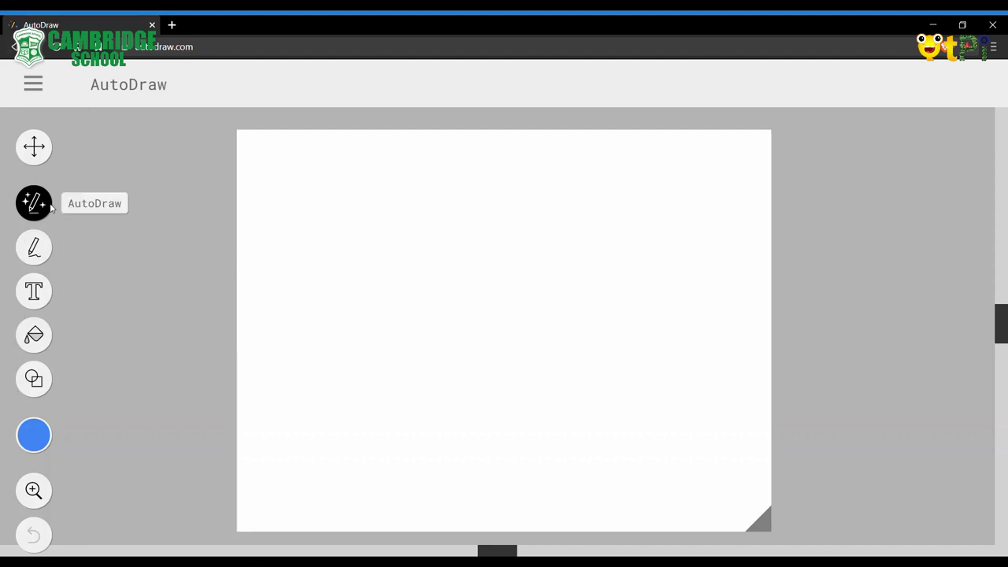
Sketch a rough blue crescent and replace it with AutoDraw's clean crescent moon suggestion
mouse_move(443, 202)
left_mouse_down()
mouse_move(411, 239)
mouse_move(356, 379)
mouse_move(520, 547)
mouse_move(673, 523)
mouse_move(724, 418)
mouse_move(572, 441)
mouse_move(507, 354)
mouse_move(494, 294)
mouse_move(510, 214)
mouse_move(448, 214)
left_mouse_up()
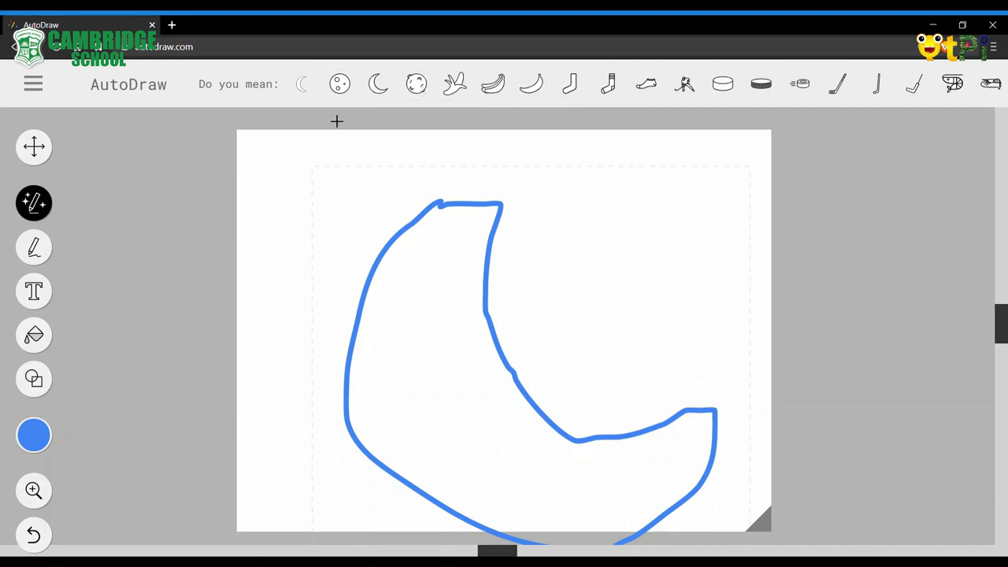
left_click(381, 84)
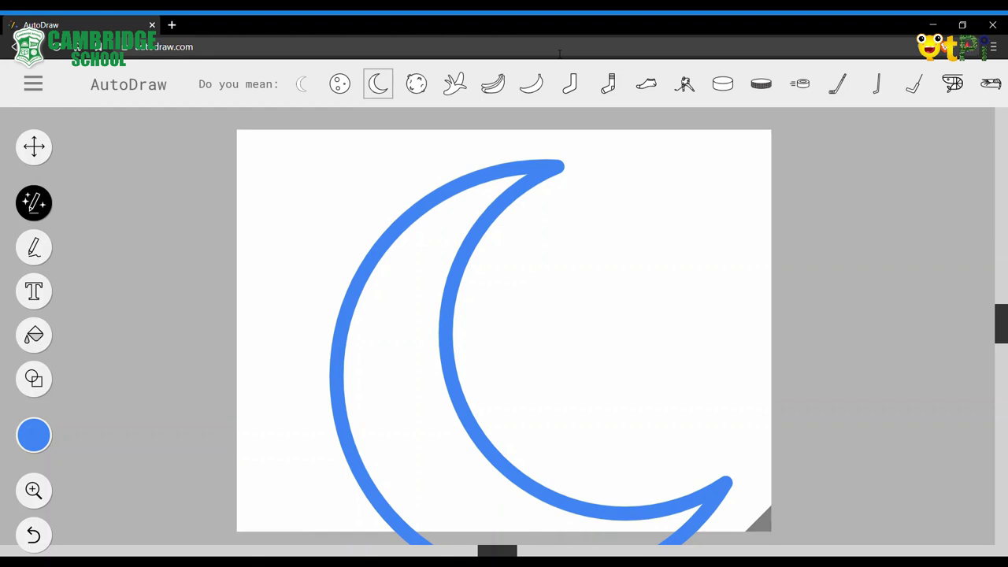
Move the crescent moon slightly higher on the page and shrink it to a smaller size
left_click(34, 146)
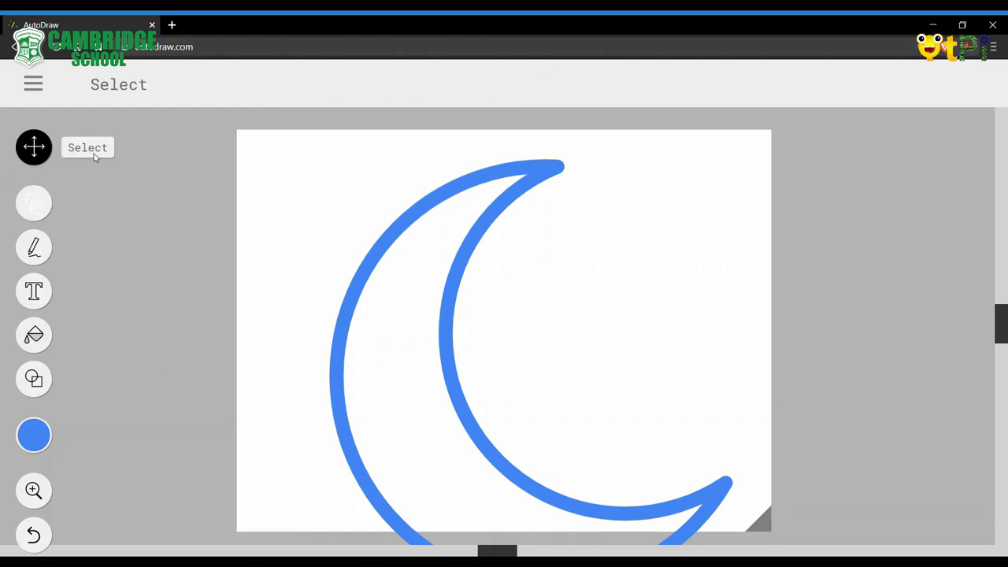
left_click(403, 360)
left_click_drag(419, 335, 412, 300)
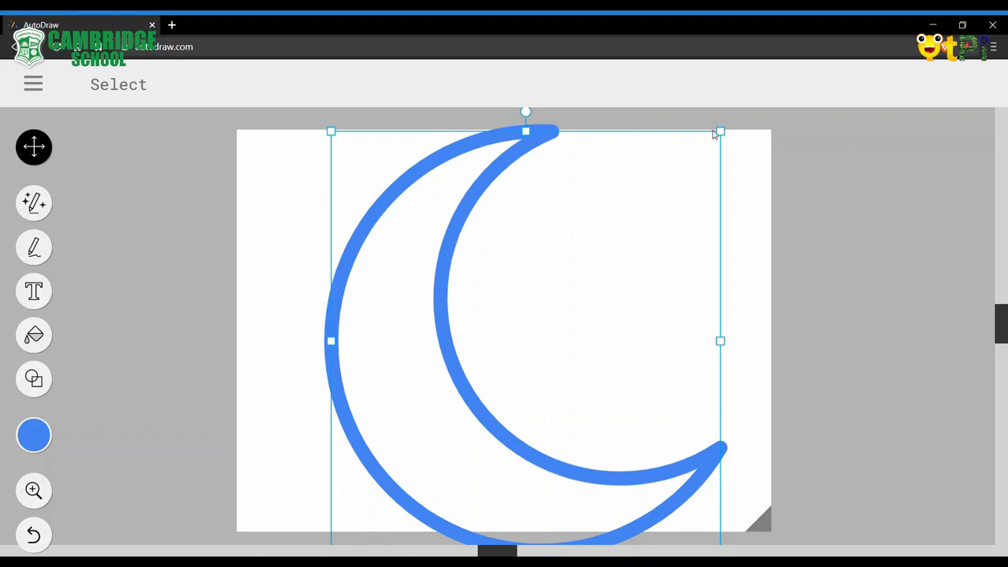
left_click_drag(720, 131, 610, 219)
left_click(315, 293)
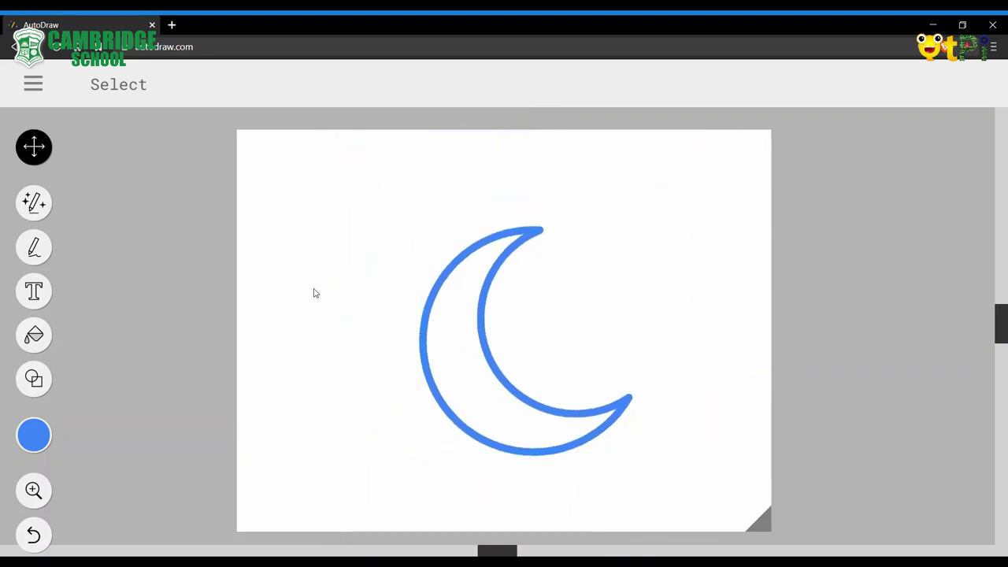
Fill the inside of the moon with yellow
left_click(37, 335)
mouse_move(43, 439)
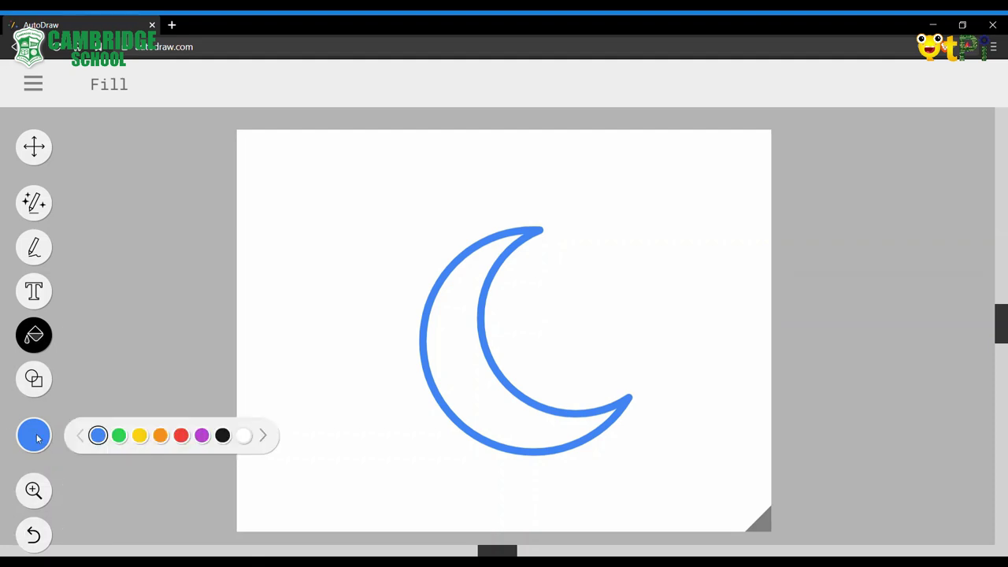
left_click(140, 436)
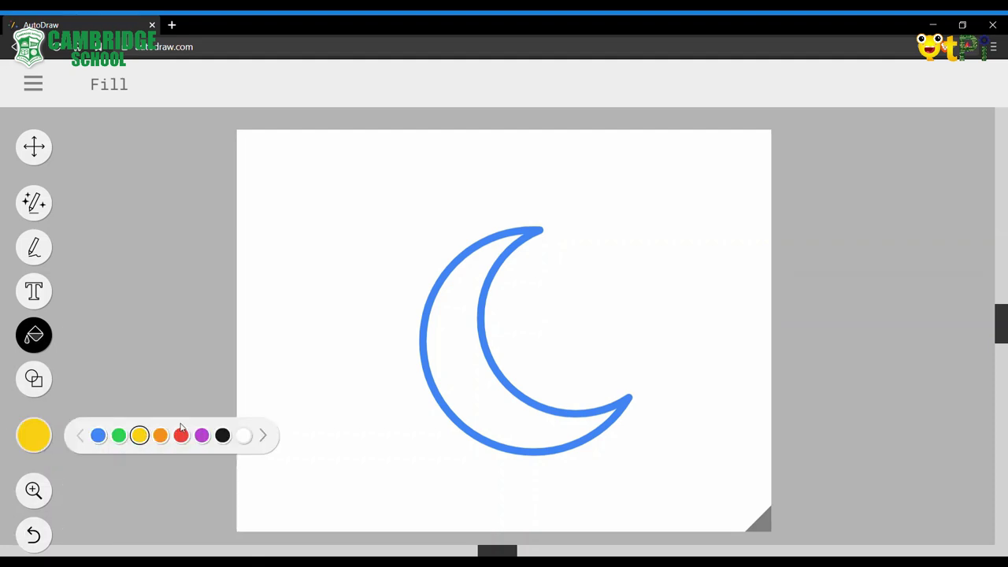
left_click(516, 425)
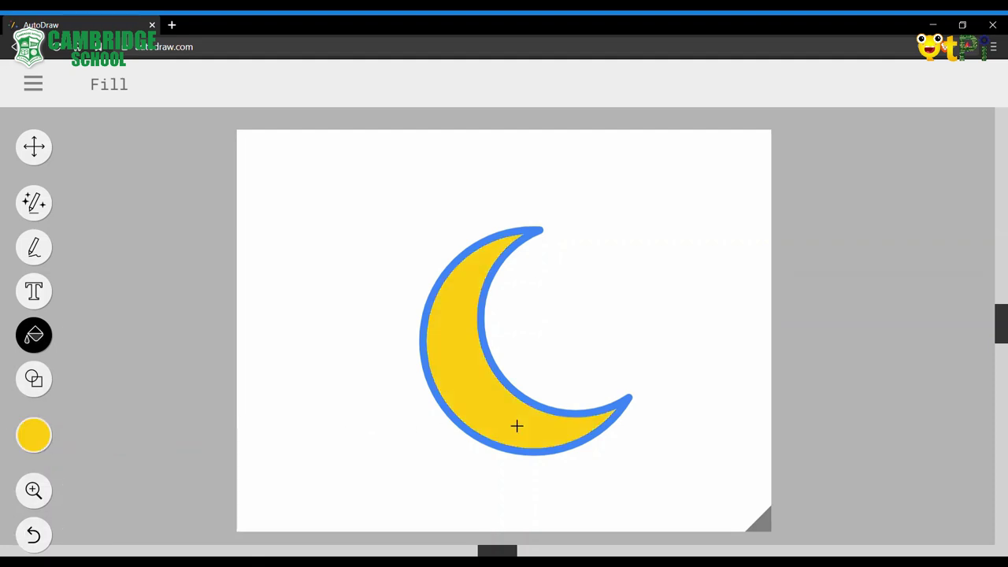
Label the moon with the word 'moon' and draw a yellow crescent stroke to its right
left_click(45, 300)
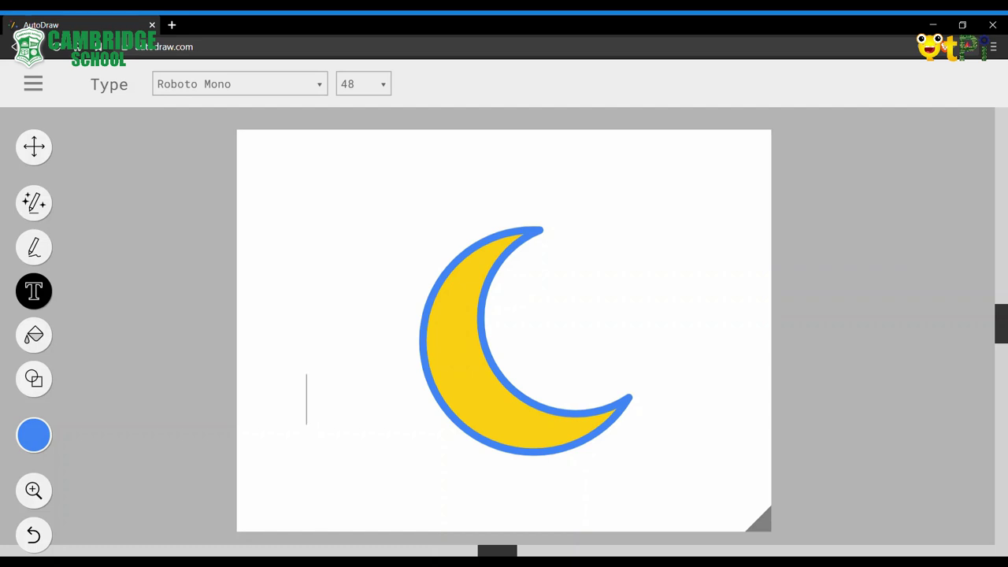
type("moon")
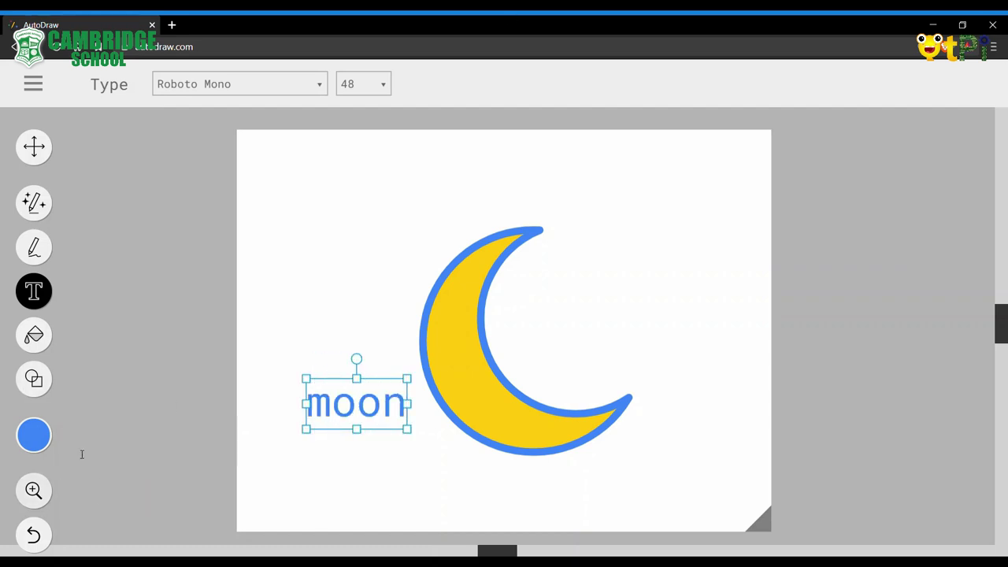
left_click(33, 247)
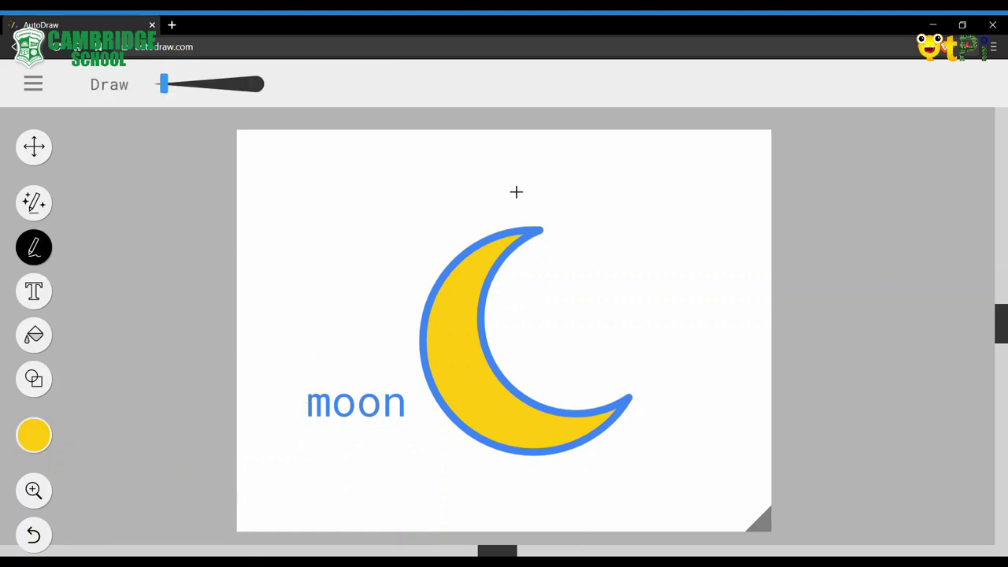
mouse_move(732, 213)
left_mouse_down()
mouse_move(666, 227)
mouse_move(624, 274)
mouse_move(617, 323)
mouse_move(628, 368)
mouse_move(694, 418)
mouse_move(723, 417)
mouse_move(687, 383)
mouse_move(684, 336)
mouse_move(709, 262)
mouse_move(756, 220)
mouse_move(725, 212)
left_mouse_up()
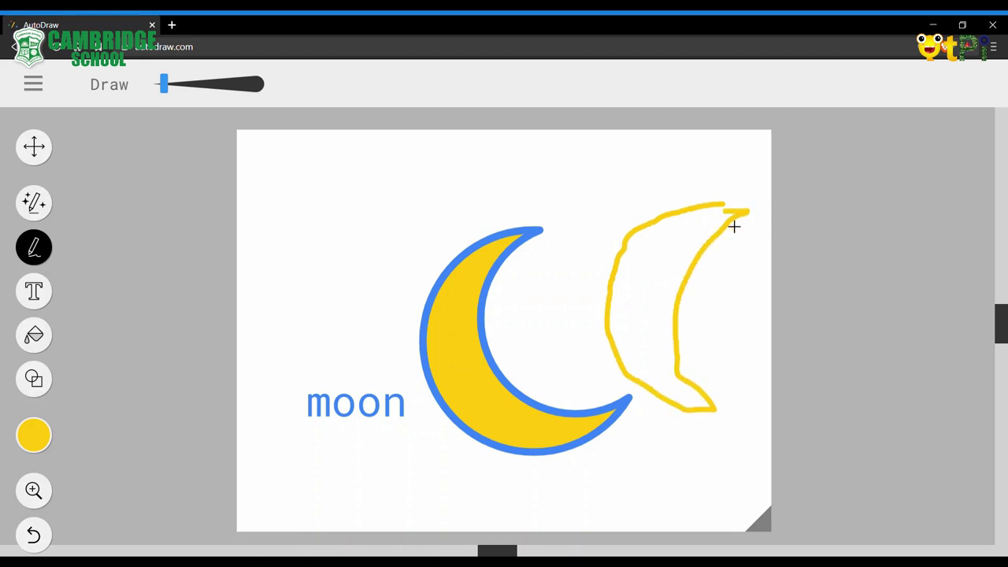
Select AutoDraw's Shape tool
left_click(24, 383)
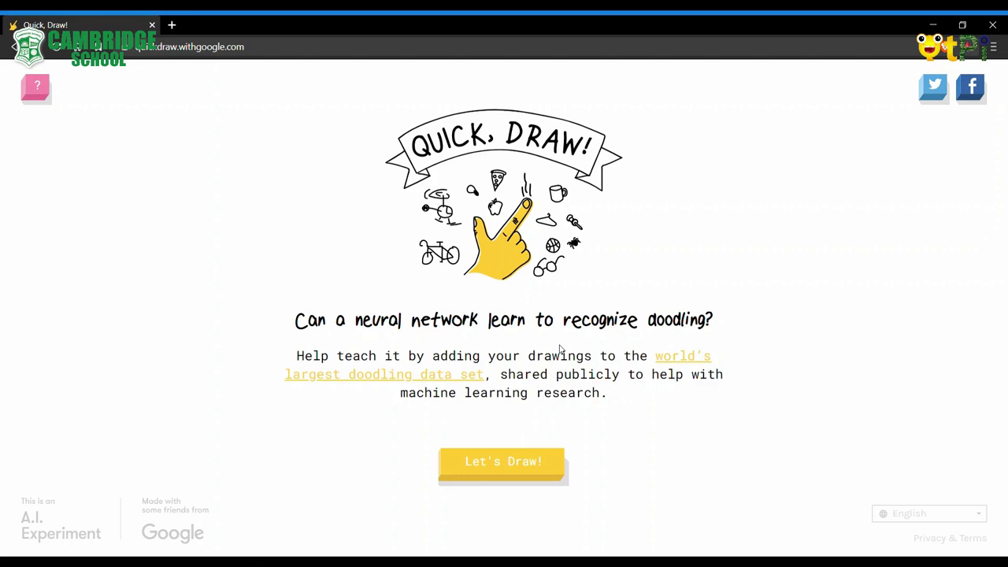
Start a Quick, Draw! game with Let's Draw!
left_click(504, 461)
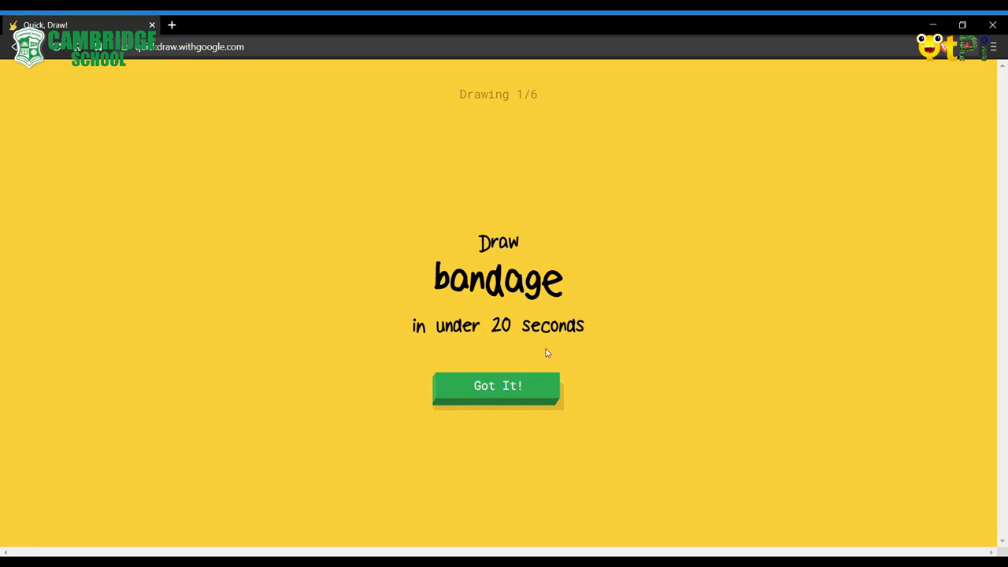
Accept the bandage prompt and doodle a bandage with horizontal bands and a central cross
left_click(548, 387)
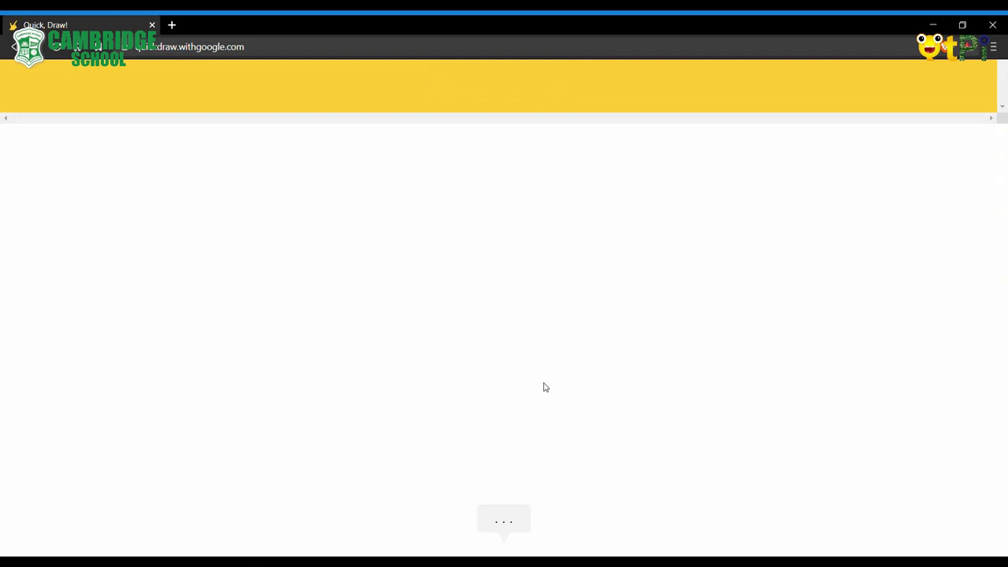
mouse_move(367, 246)
left_mouse_down()
mouse_move(361, 293)
mouse_move(378, 460)
mouse_move(549, 353)
mouse_move(449, 196)
mouse_move(360, 221)
mouse_move(379, 268)
left_mouse_up()
left_click_drag(364, 309, 532, 298)
left_click_drag(359, 387, 562, 380)
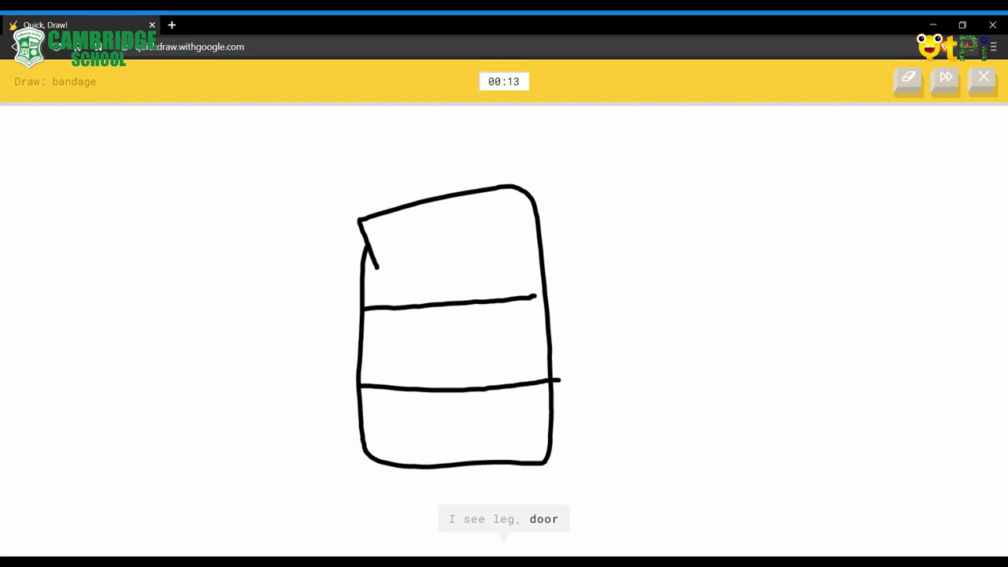
mouse_move(451, 319)
left_mouse_down()
mouse_move(444, 370)
mouse_move(476, 345)
left_mouse_up()
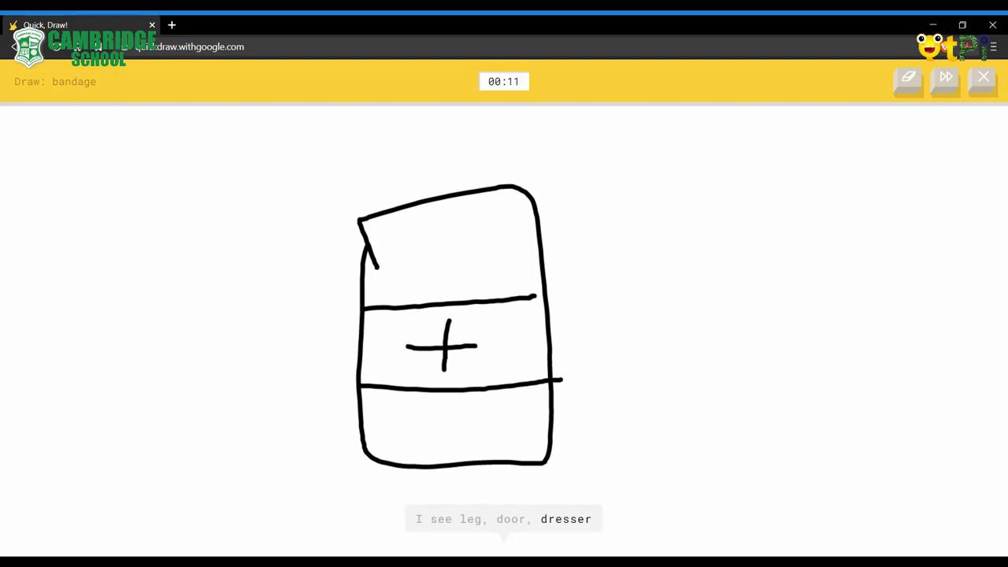
mouse_move(414, 330)
left_mouse_down()
mouse_move(490, 330)
mouse_move(485, 355)
left_mouse_up()
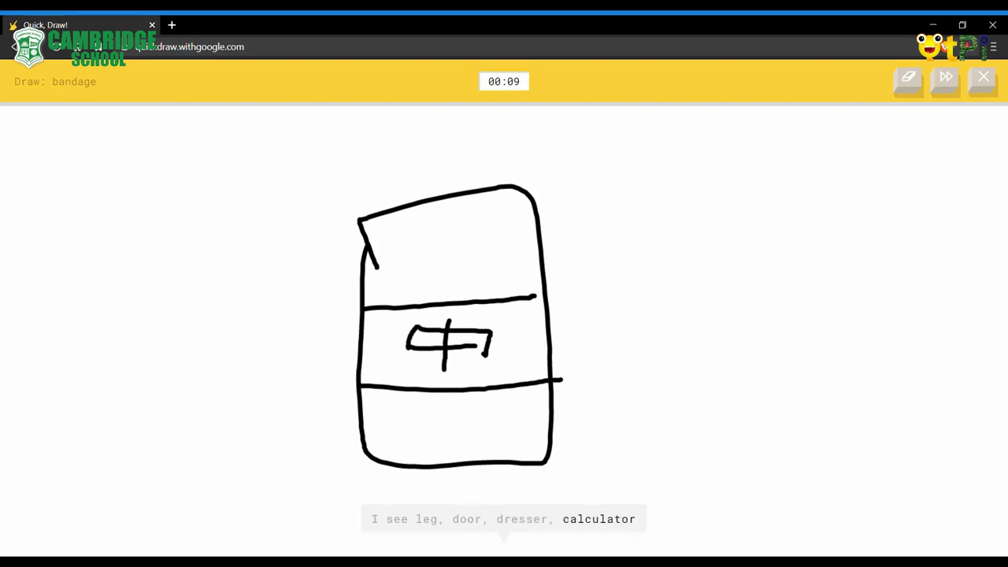
mouse_move(440, 315)
left_mouse_down()
mouse_move(464, 312)
mouse_move(459, 369)
left_mouse_up()
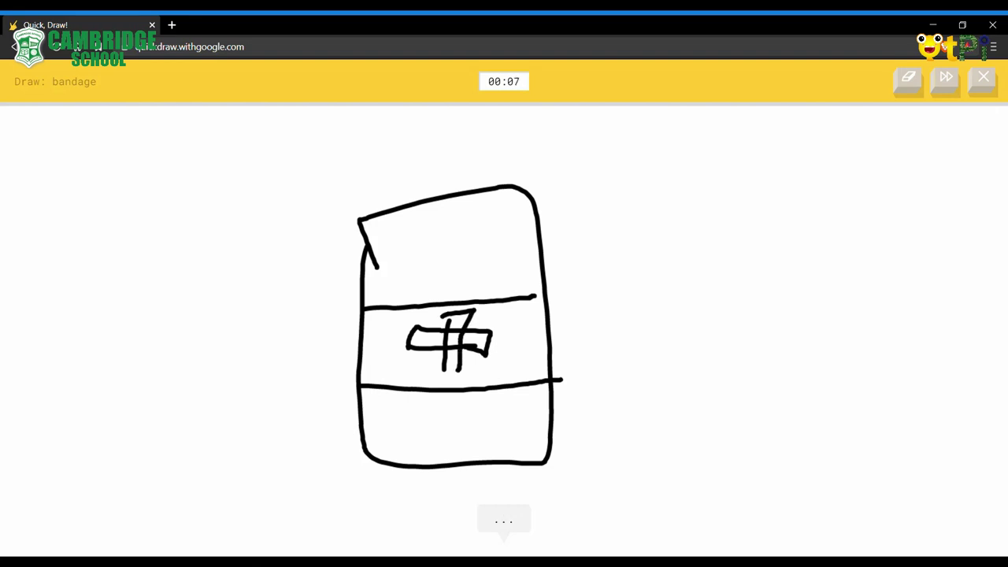
mouse_move(373, 230)
left_mouse_down()
mouse_move(476, 199)
mouse_move(449, 238)
mouse_move(520, 209)
mouse_move(449, 215)
left_mouse_up()
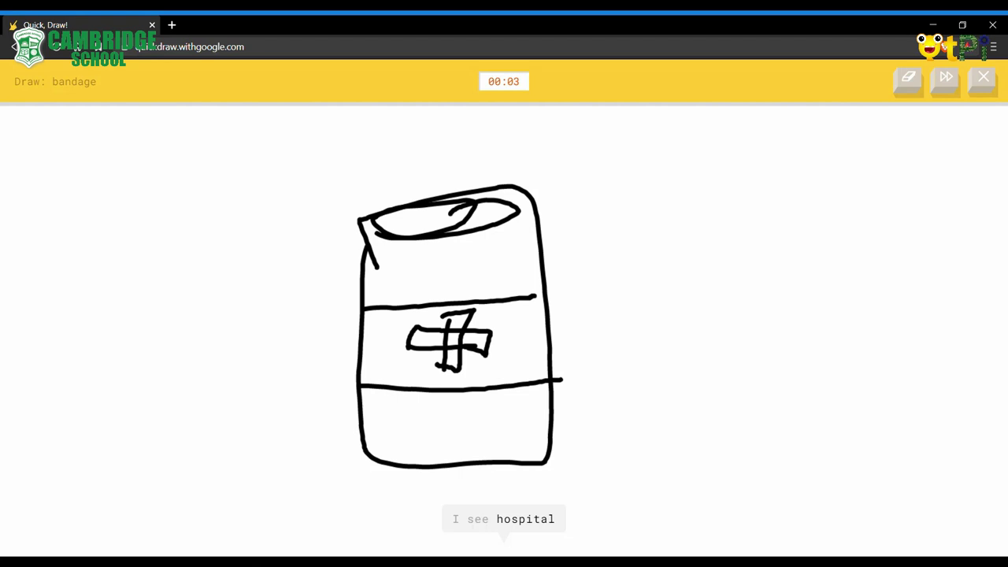
mouse_move(862, 233)
left_mouse_down()
mouse_move(644, 274)
mouse_move(624, 442)
mouse_move(878, 432)
mouse_move(954, 398)
left_mouse_up()
mouse_move(716, 197)
left_mouse_down()
mouse_move(739, 441)
mouse_move(824, 534)
left_mouse_up()
left_click_drag(824, 211, 873, 462)
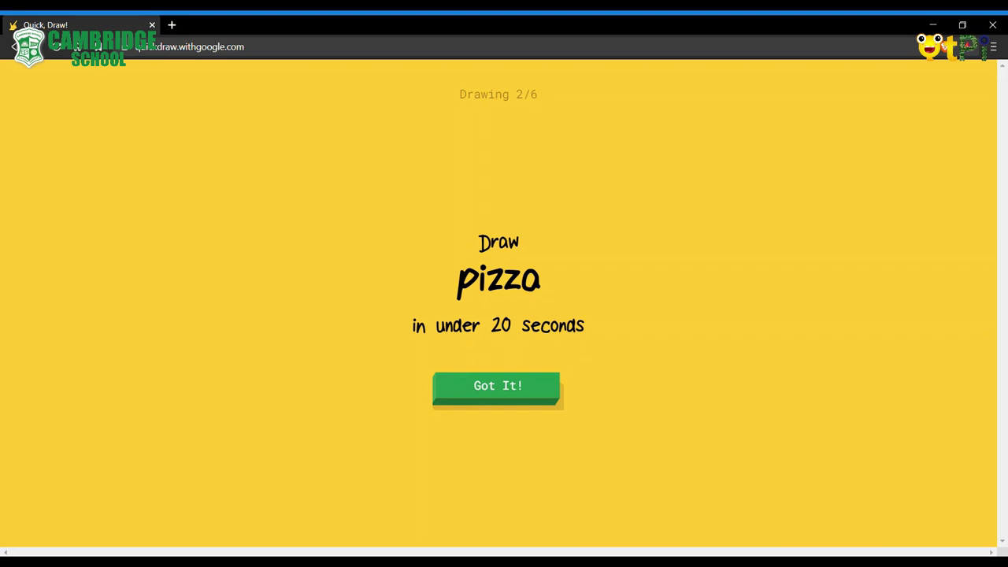
Draw a round pizza with four slice lines and small topping marks until it's recognised
left_click(496, 386)
mouse_move(635, 216)
left_mouse_down()
mouse_move(450, 238)
mouse_move(321, 405)
mouse_move(377, 509)
mouse_move(515, 550)
mouse_move(682, 514)
mouse_move(764, 330)
mouse_move(700, 230)
mouse_move(620, 208)
left_mouse_up()
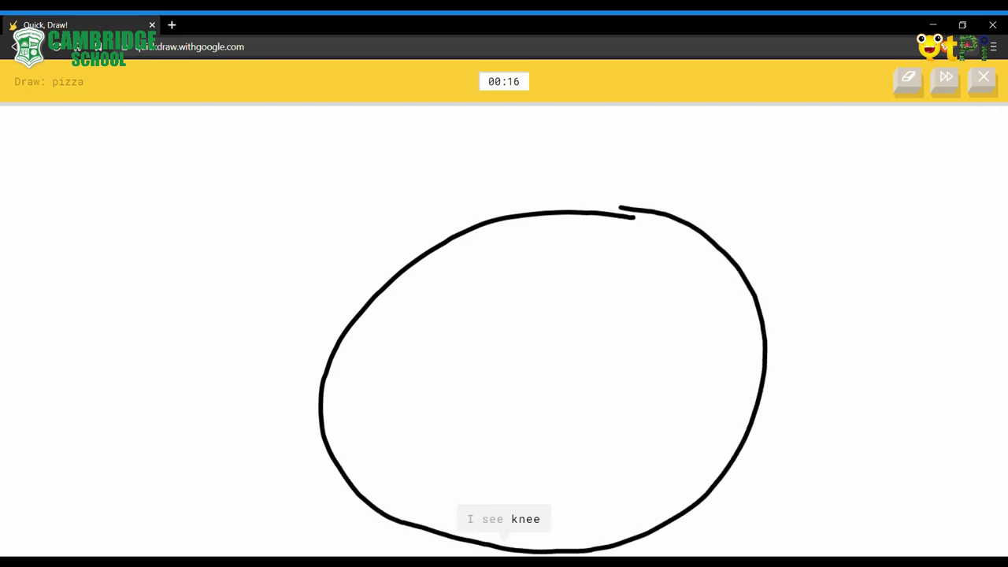
mouse_move(427, 524)
left_mouse_down()
mouse_move(568, 338)
mouse_move(630, 214)
left_mouse_up()
left_click_drag(370, 302, 737, 444)
mouse_move(337, 443)
left_mouse_down()
mouse_move(574, 360)
mouse_move(785, 308)
left_mouse_up()
left_click_drag(469, 213, 607, 542)
left_click_drag(636, 265, 662, 273)
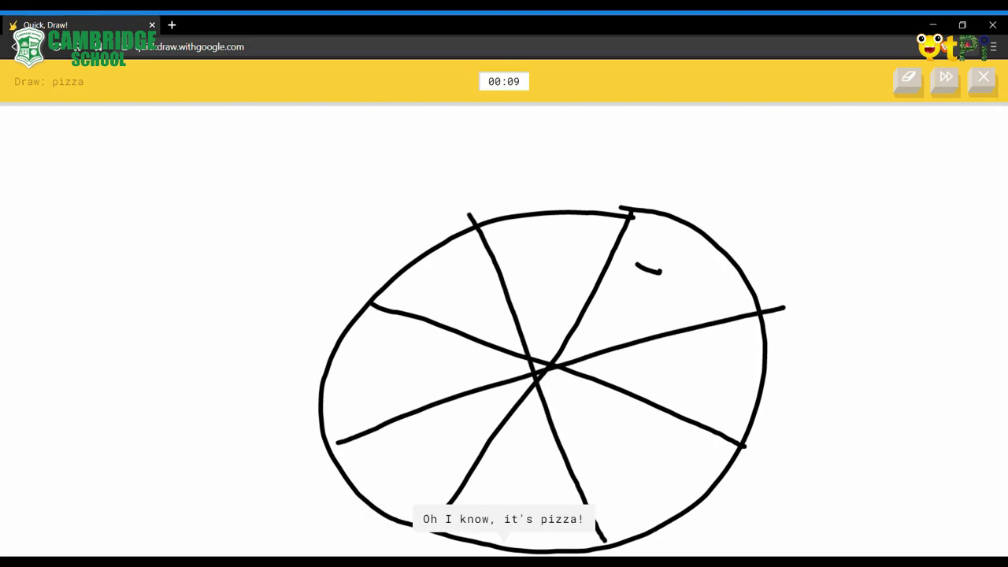
left_click_drag(647, 472, 647, 478)
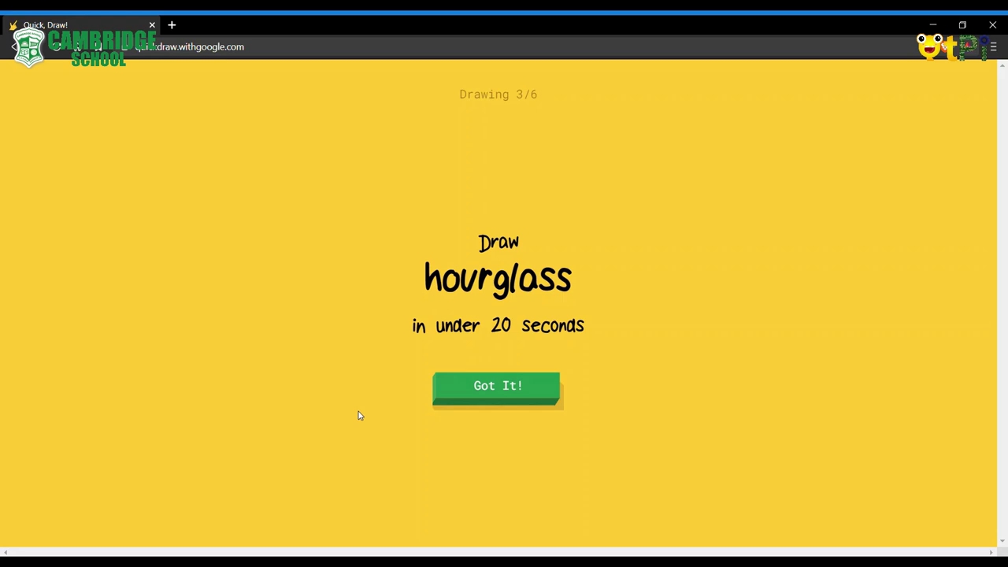
Accept the hourglass prompt and draw the hourglass starting with its first diagonal
left_click(496, 386)
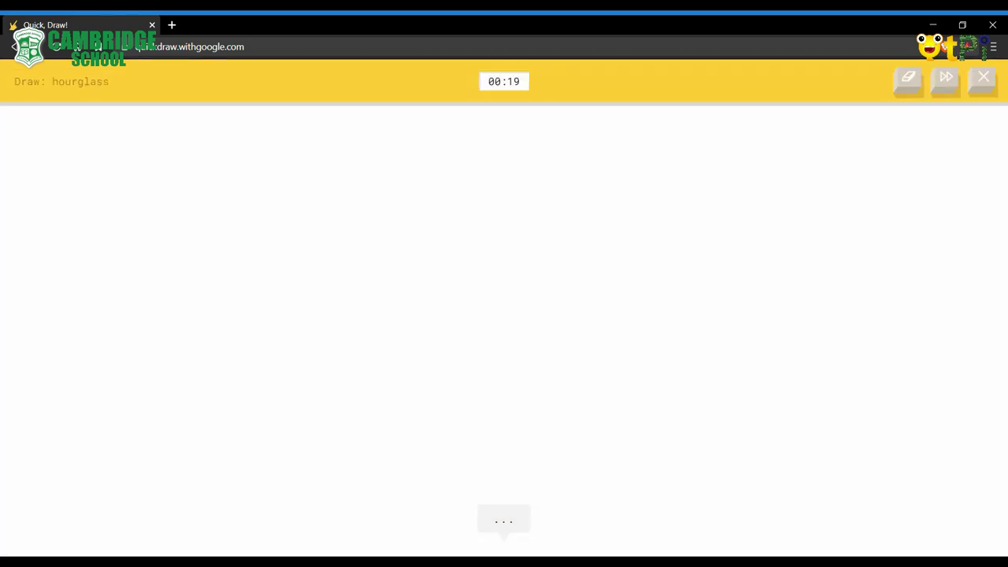
mouse_move(387, 206)
left_mouse_down()
mouse_move(527, 384)
mouse_move(557, 504)
mouse_move(368, 484)
mouse_move(515, 312)
mouse_move(568, 183)
mouse_move(438, 180)
mouse_move(392, 191)
left_mouse_up()
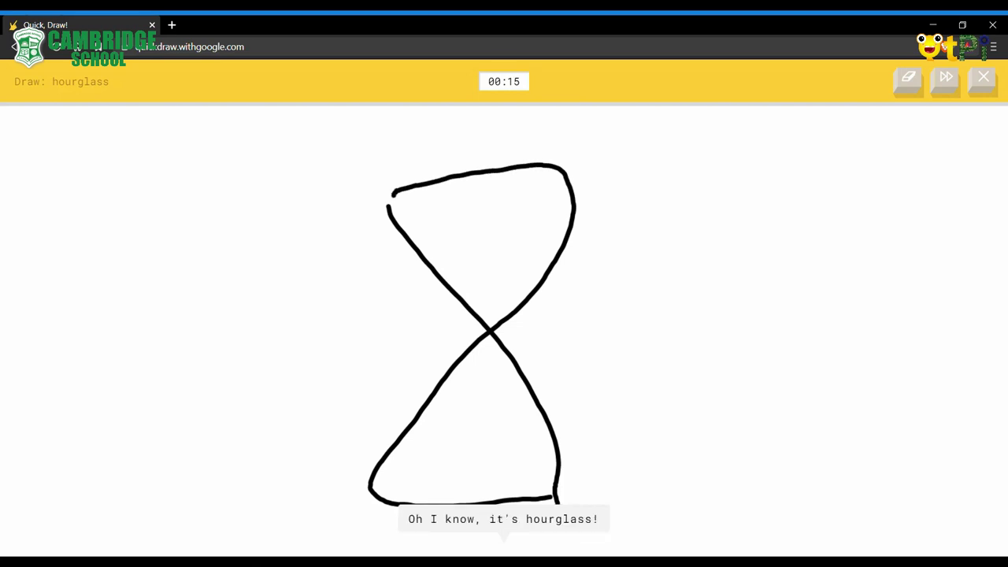